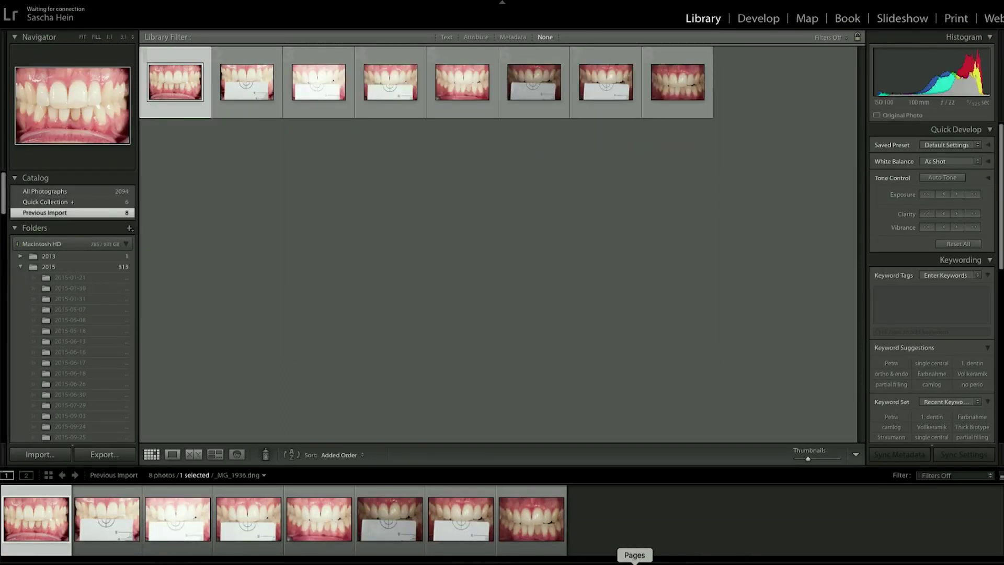
Import all four checked dental photos from the Canon EOS 5D Mark II as DNG files
left_click(40, 454)
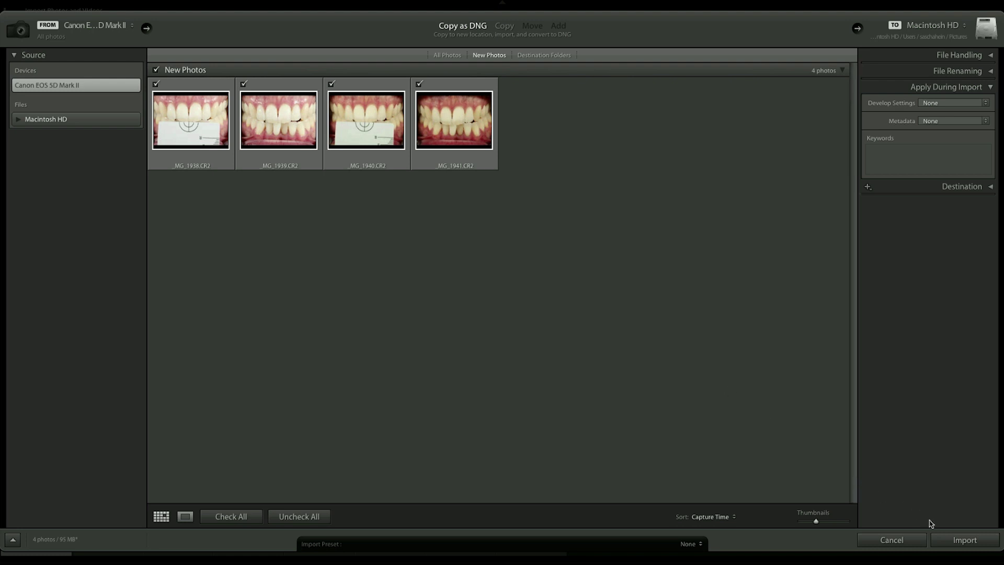
left_click(954, 542)
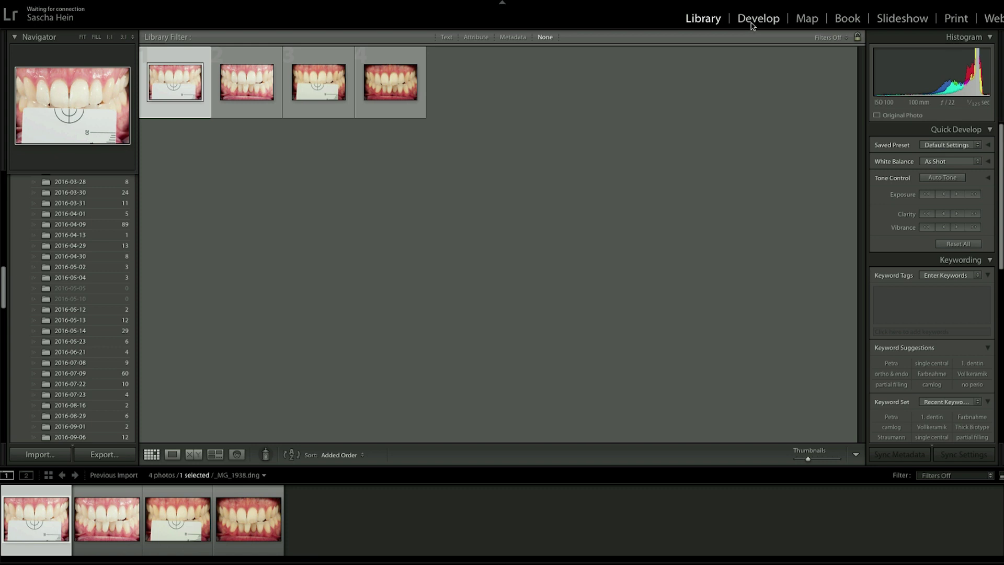
Open _MG_1938.dng in the Develop module and take the white balance eyedropper
left_click(753, 18)
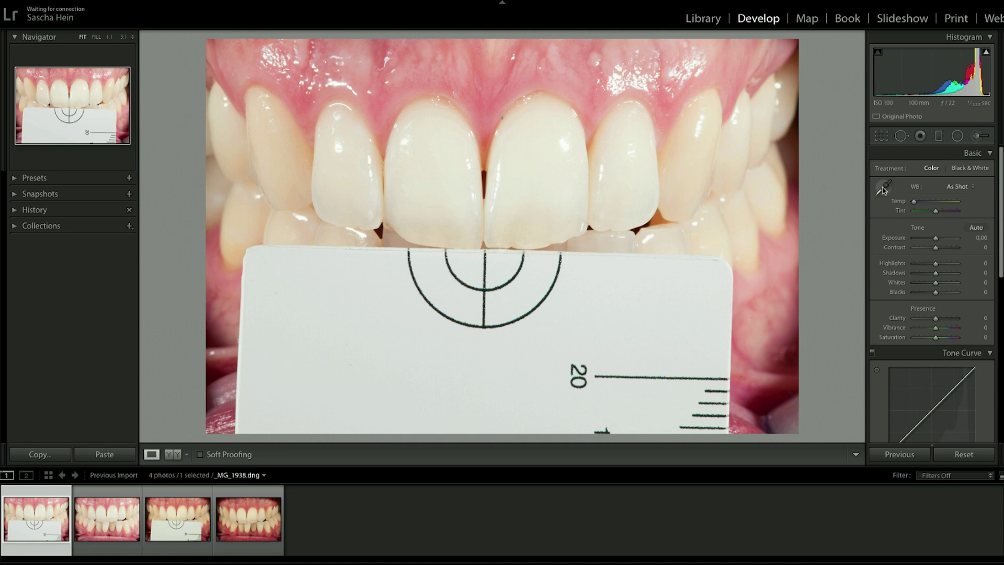
left_click(883, 189)
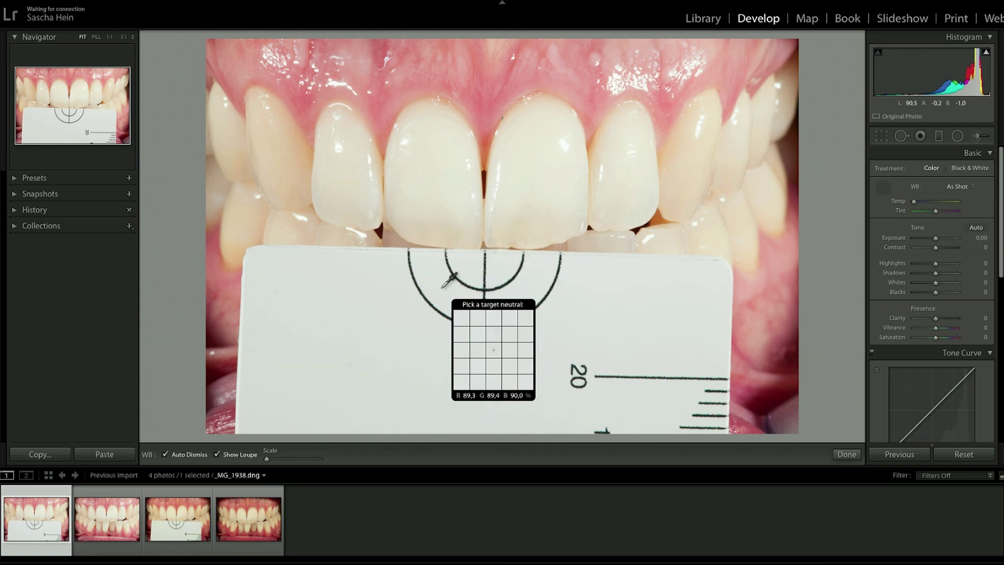
Sample the white card below the teeth for Custom white balance Temp 5.800, Tint -3
left_click(522, 297)
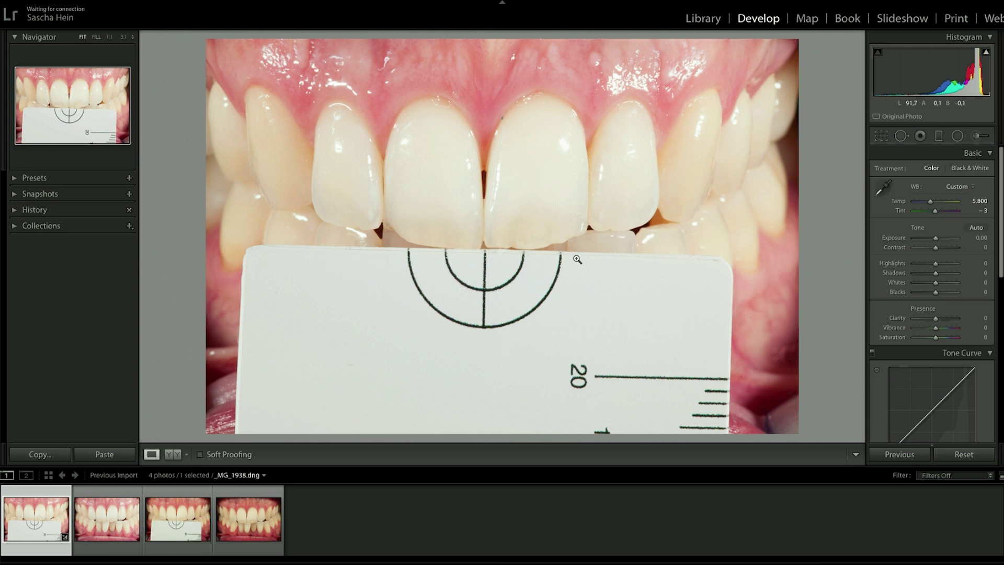
right_click(932, 68)
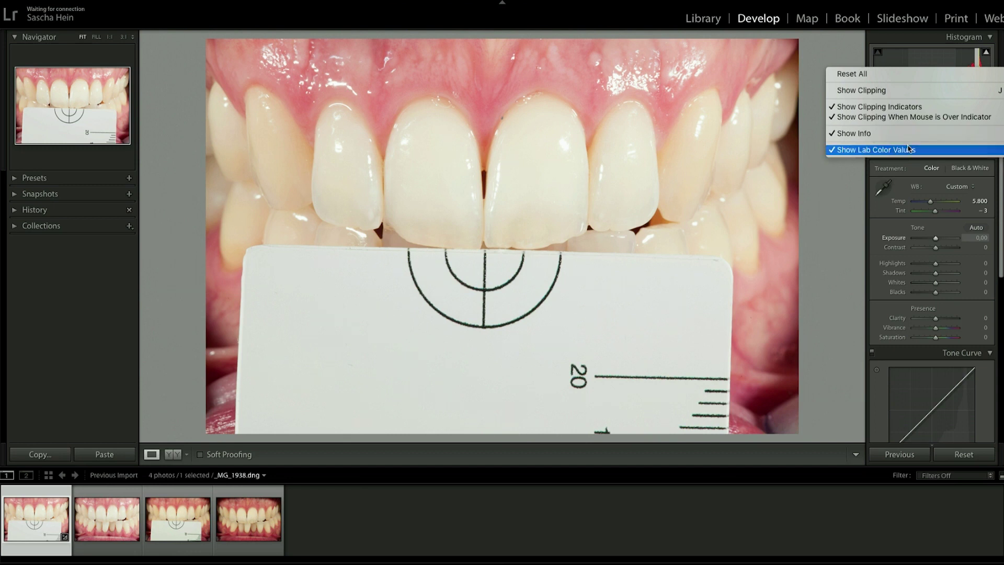
left_click(934, 151)
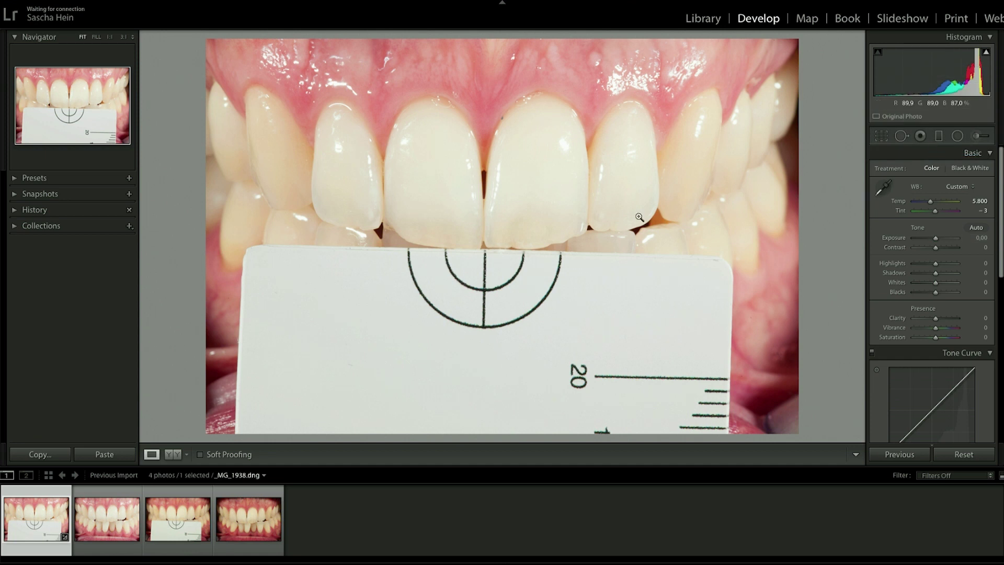
right_click(920, 76)
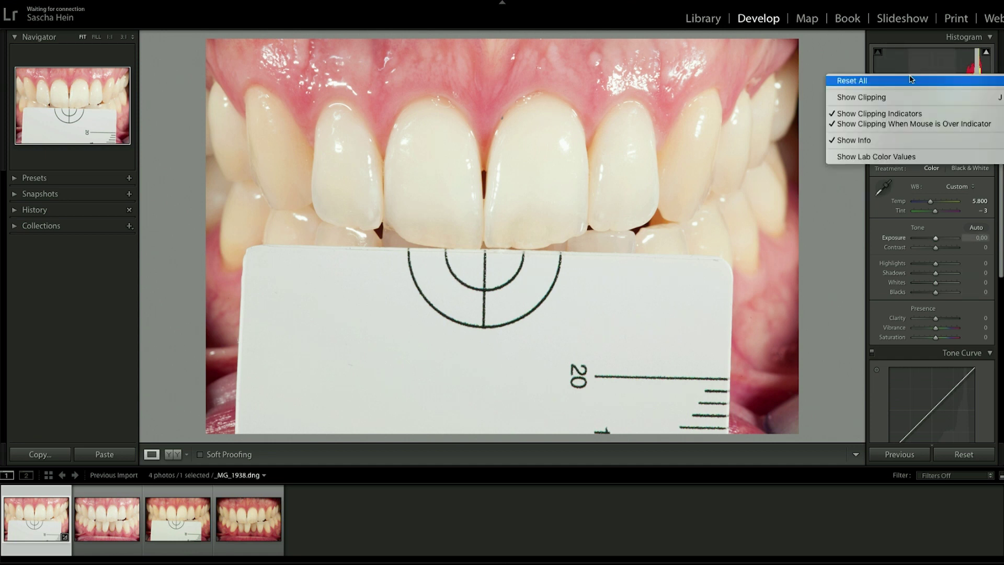
left_click(899, 157)
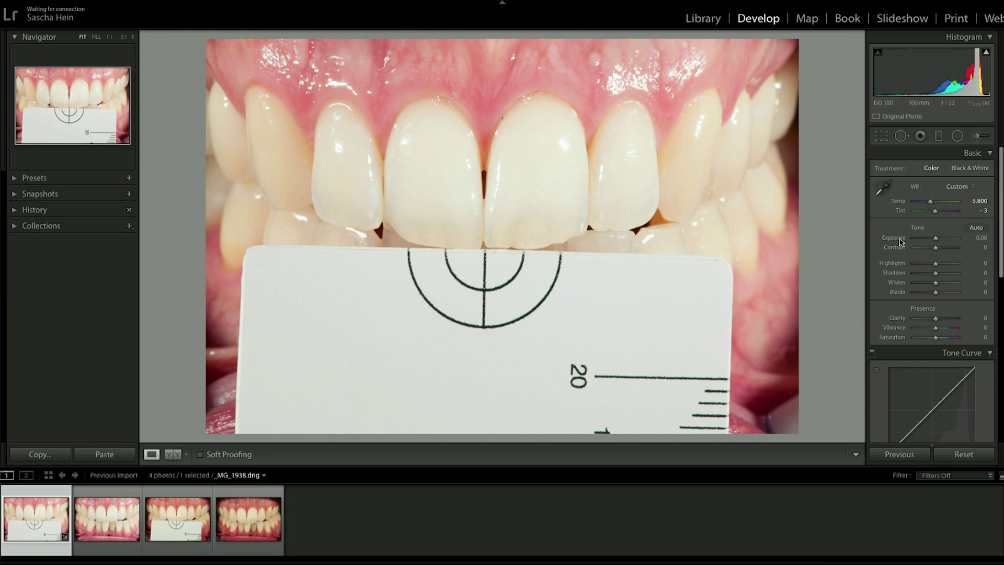
Step _MG_1938's exposure down in tenth-stop increments to -0,90, then fine-tune it to -0,95
left_click(985, 239)
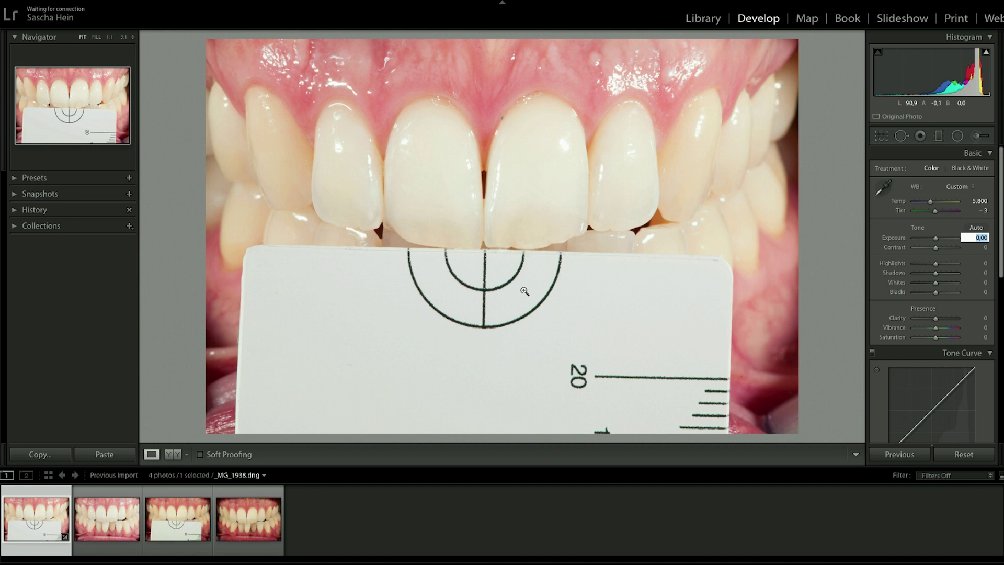
key("Down")
key("Down")
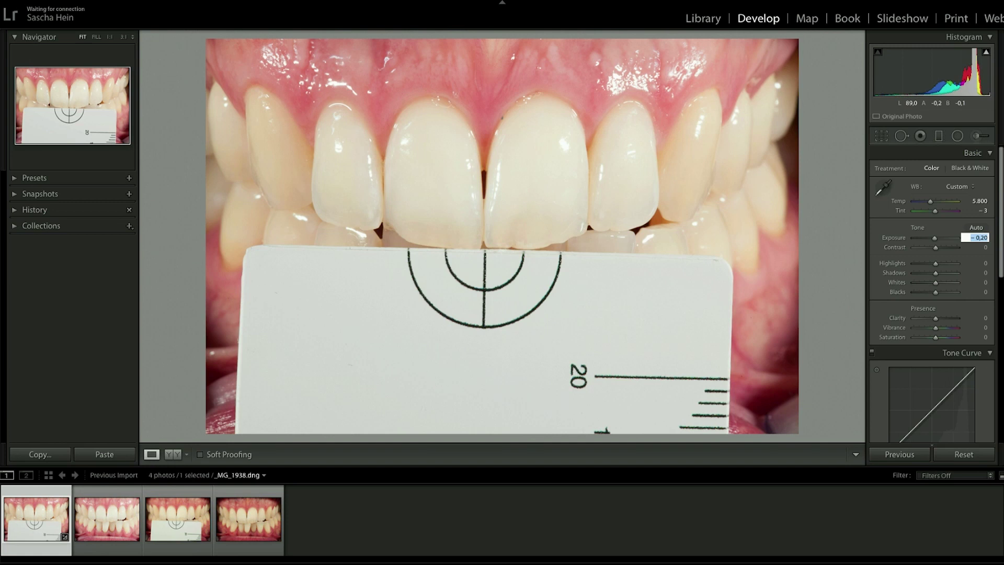
key("Down")
key("Down")
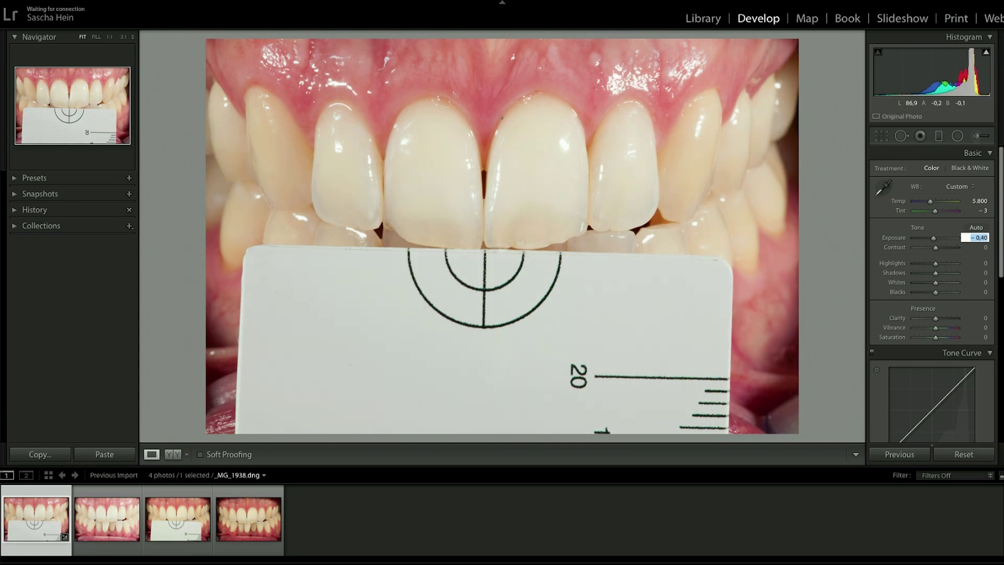
key("Down")
key("Down")
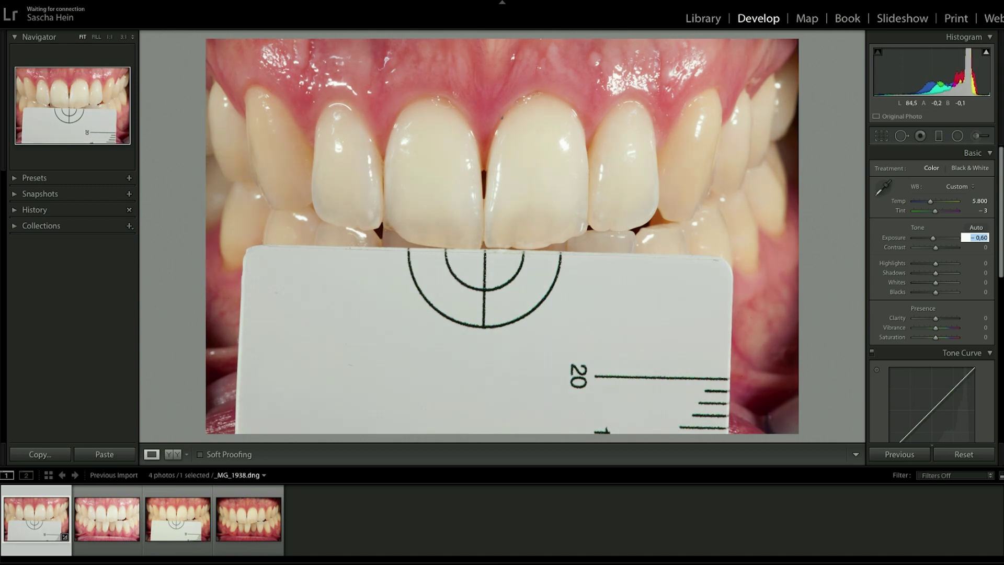
key("Down")
key("Down")
key("Down")
key("Down")
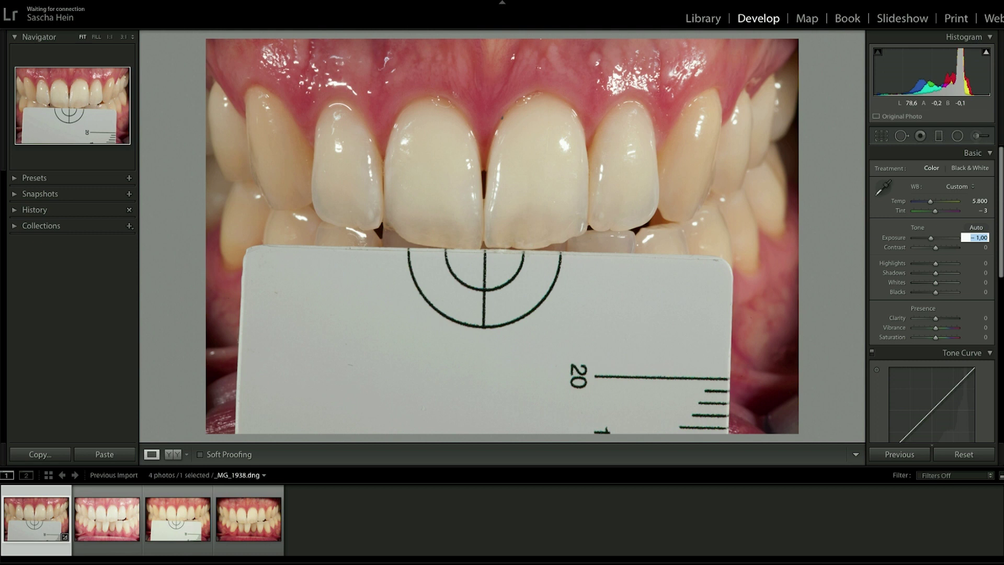
key("Up")
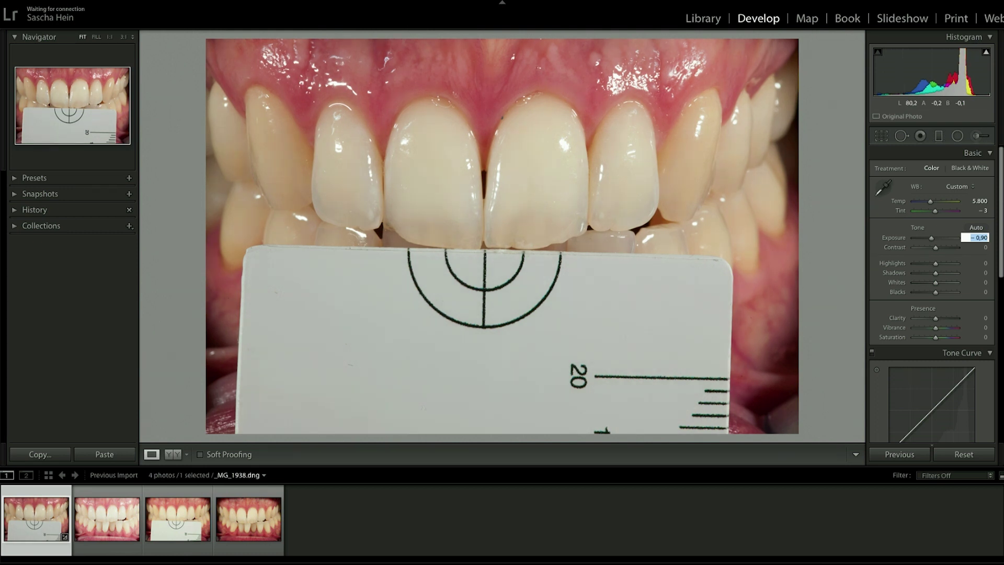
key("Down")
key("Up")
left_click(984, 237)
key("BackSpace")
type("5")
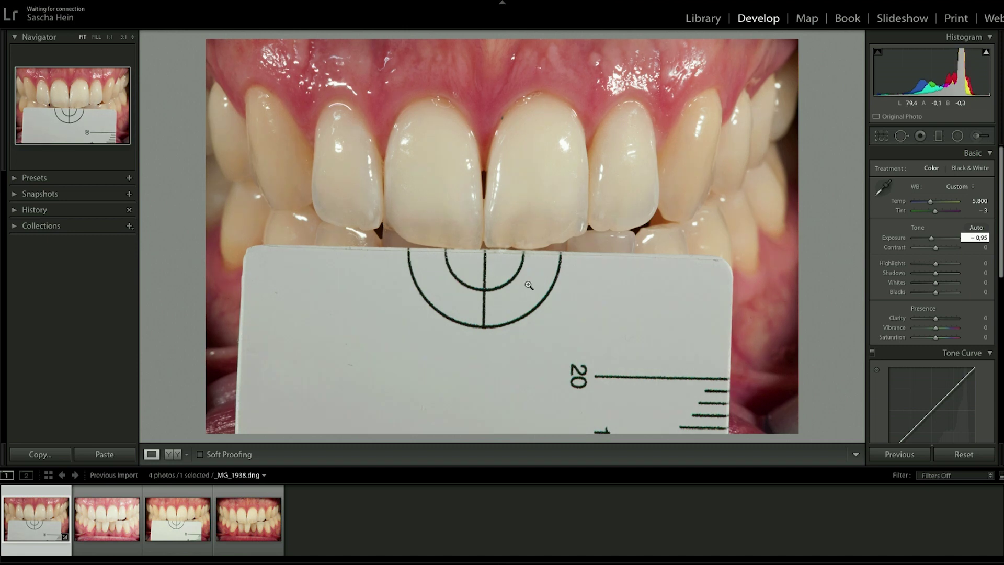
key("Return")
Select _MG_1938 together with its partner photo _MG_1939 in the filmstrip
left_click(129, 528)
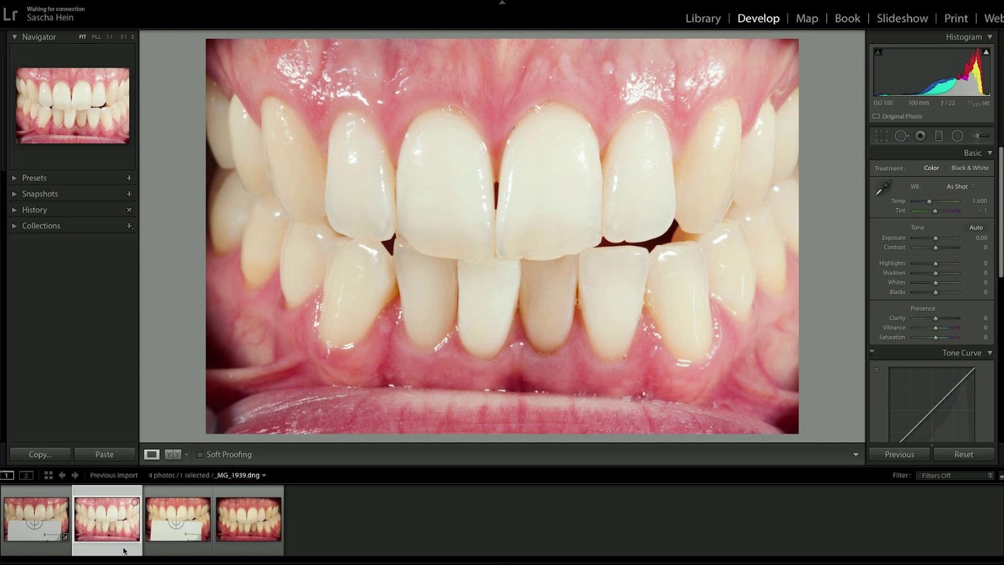
left_click(58, 547)
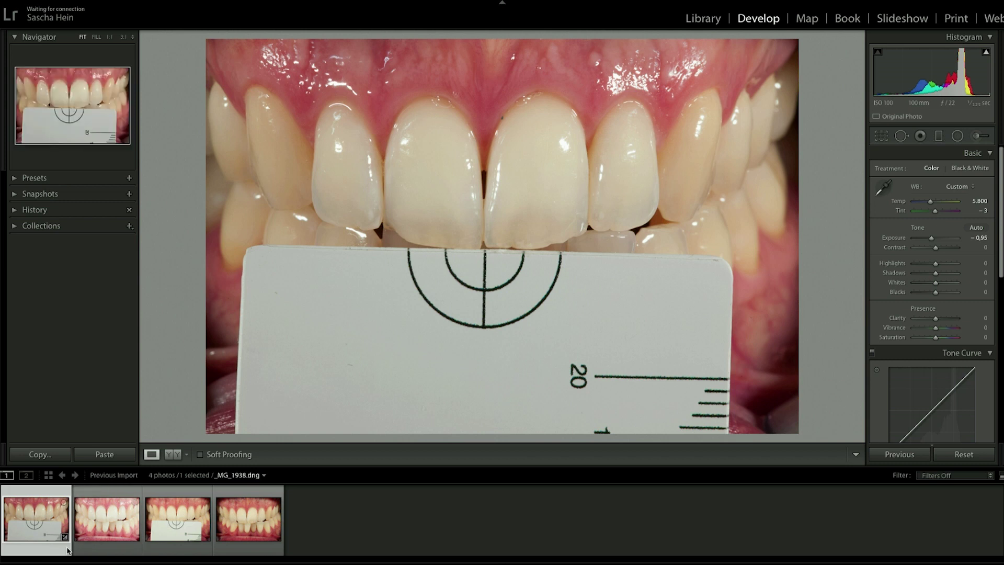
left_click(98, 550, "ctrl")
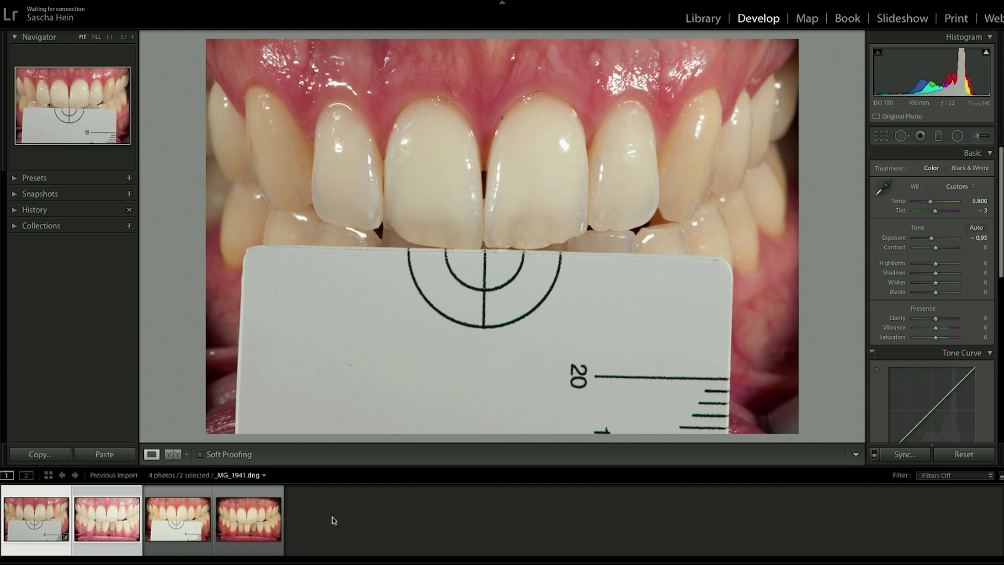
Sync Temp 5.800, Tint -3 and Exposure -0,95 onto _MG_1939 and view it alone
left_click(909, 455)
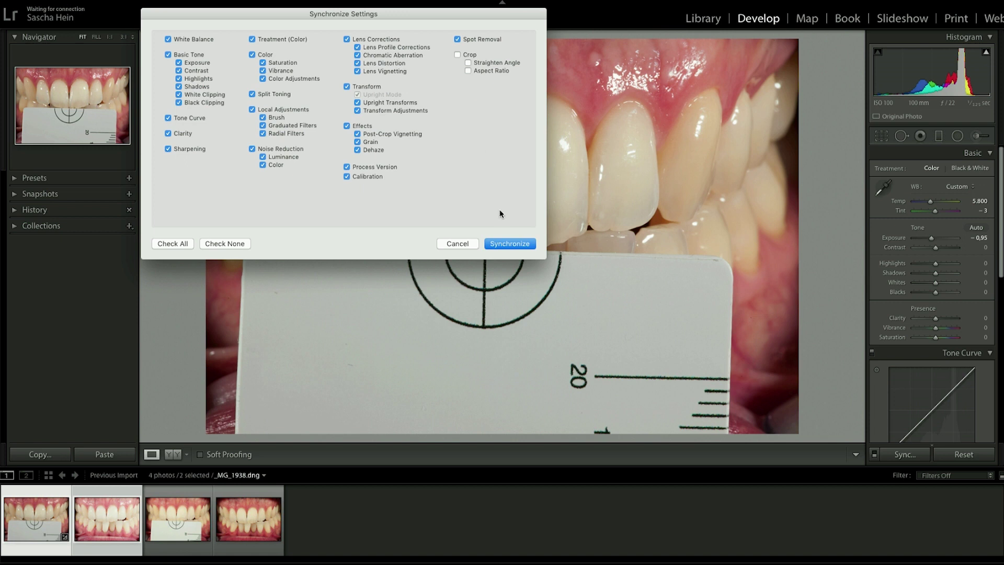
left_click(503, 244)
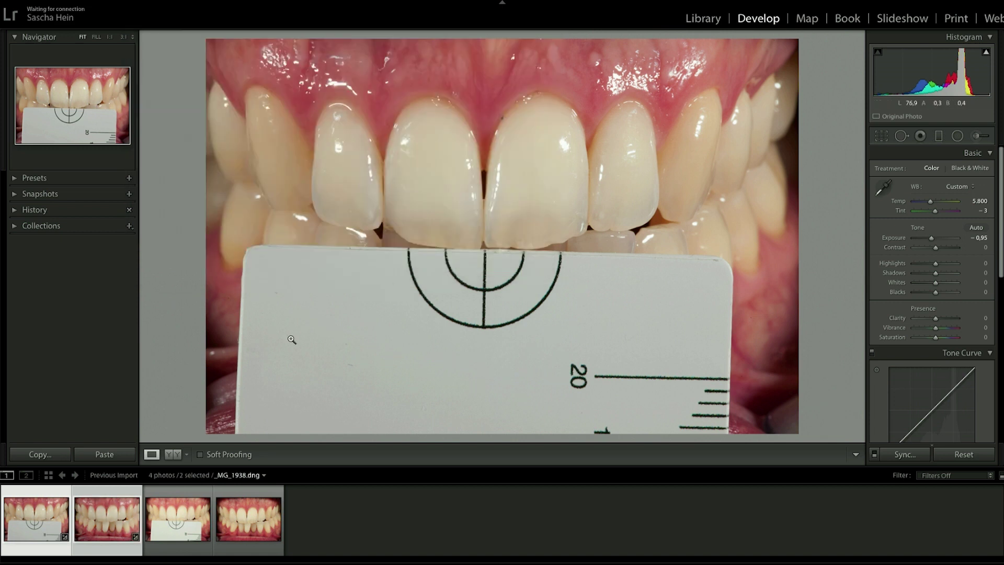
left_click(45, 490)
left_click(85, 491)
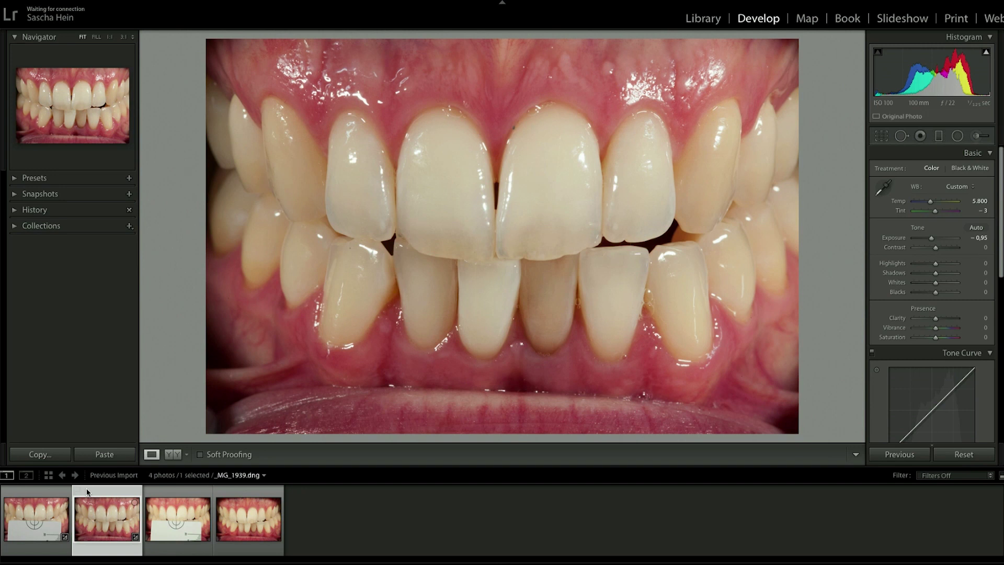
On _MG_1940, sample the white measuring card for Custom white balance Temp 5.250, Tint +10
left_click(159, 497)
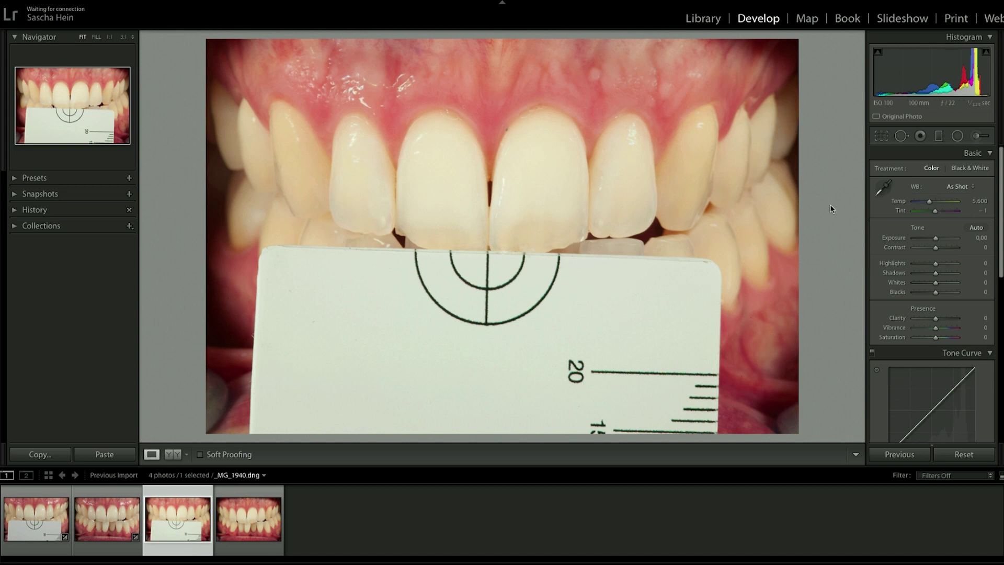
left_click(887, 189)
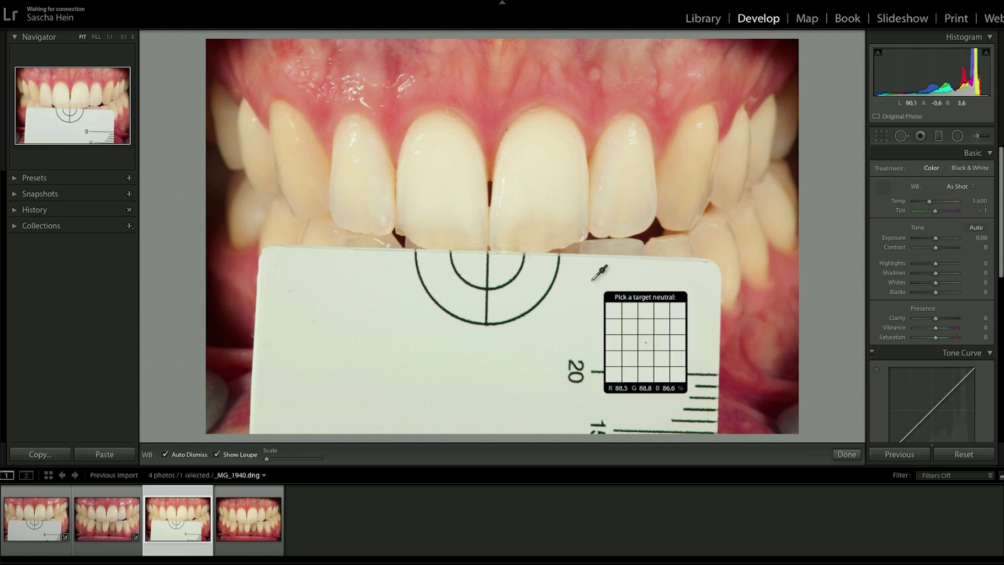
left_click(525, 290)
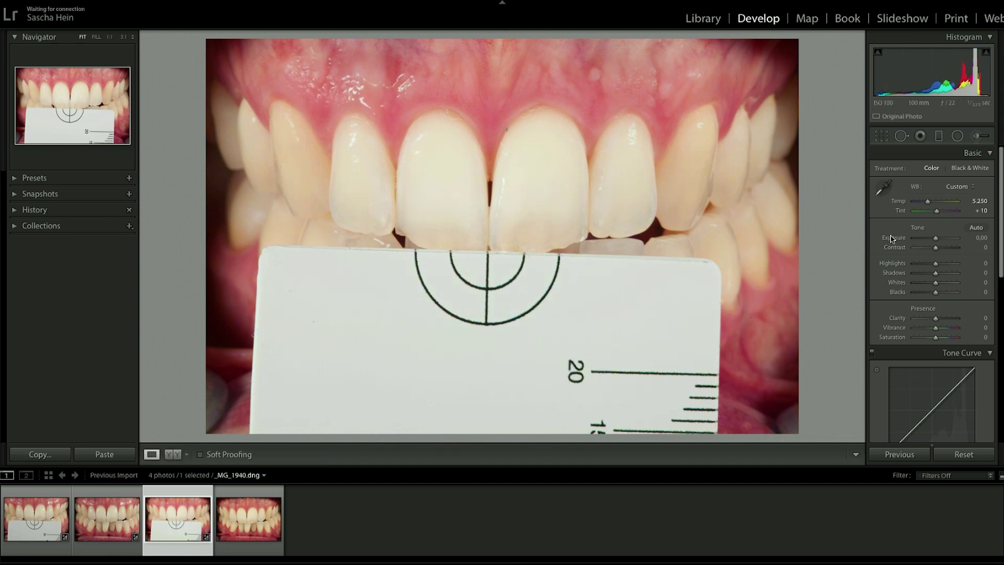
Lower _MG_1940's exposure to -0,75
left_click(978, 238)
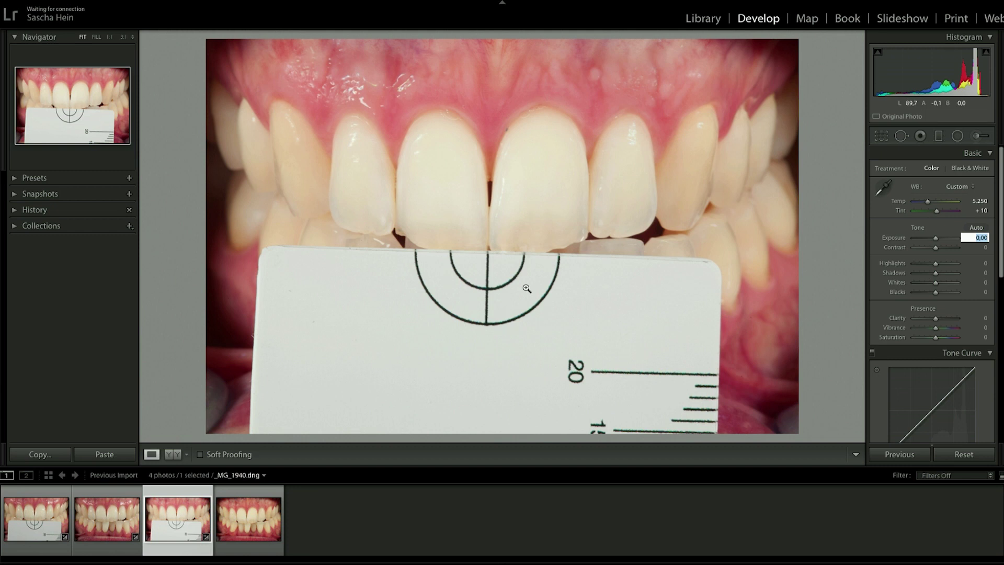
key("Down")
key("Down")
key("Down")
key("Down")
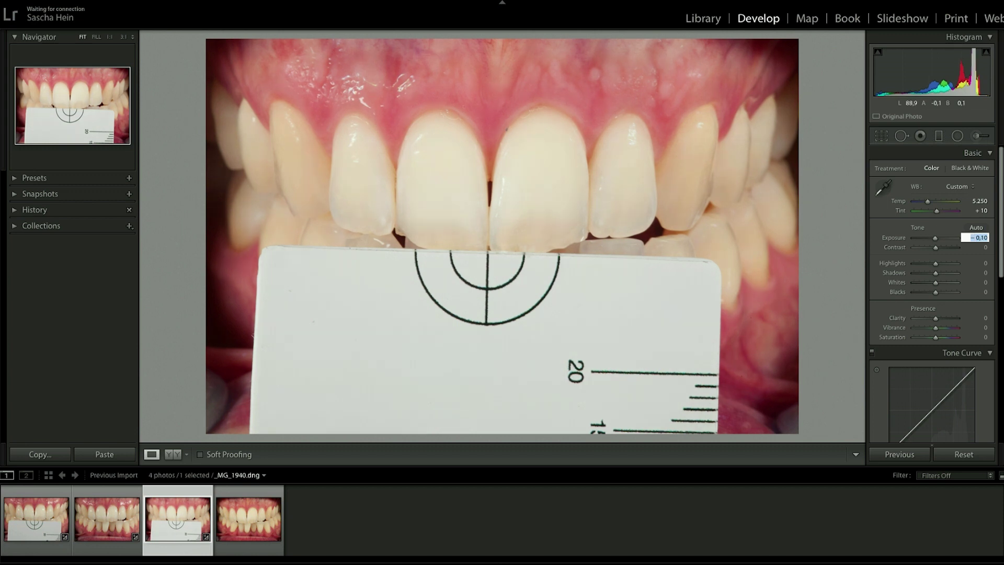
key("Down")
key("Down")
key("Down")
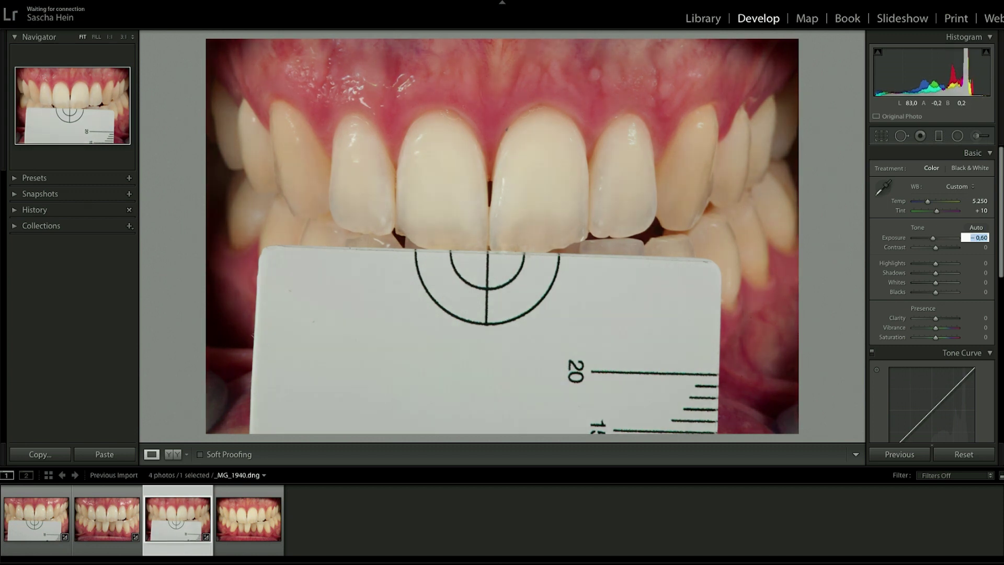
key("Down")
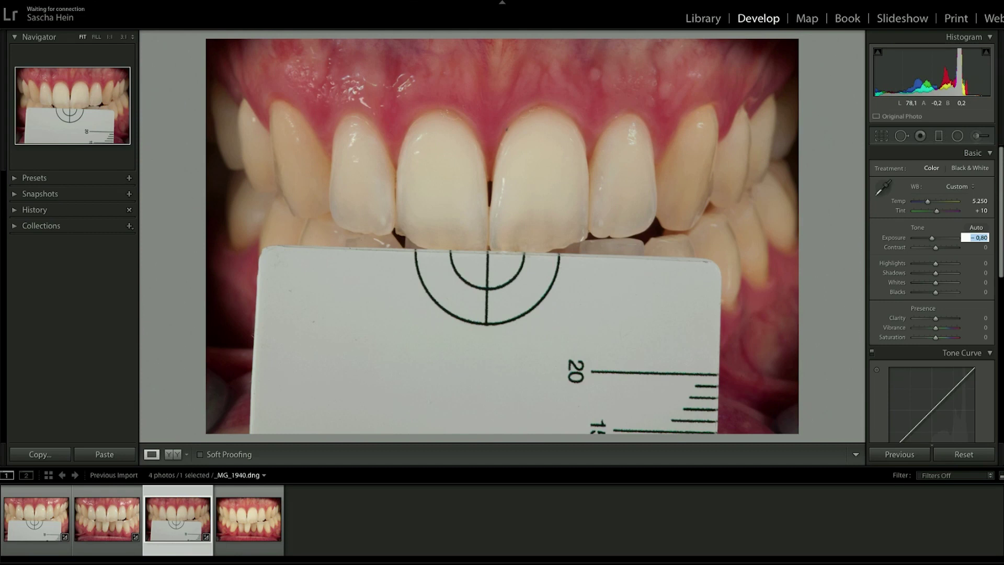
key("Up")
type("-0,75")
key("Return")
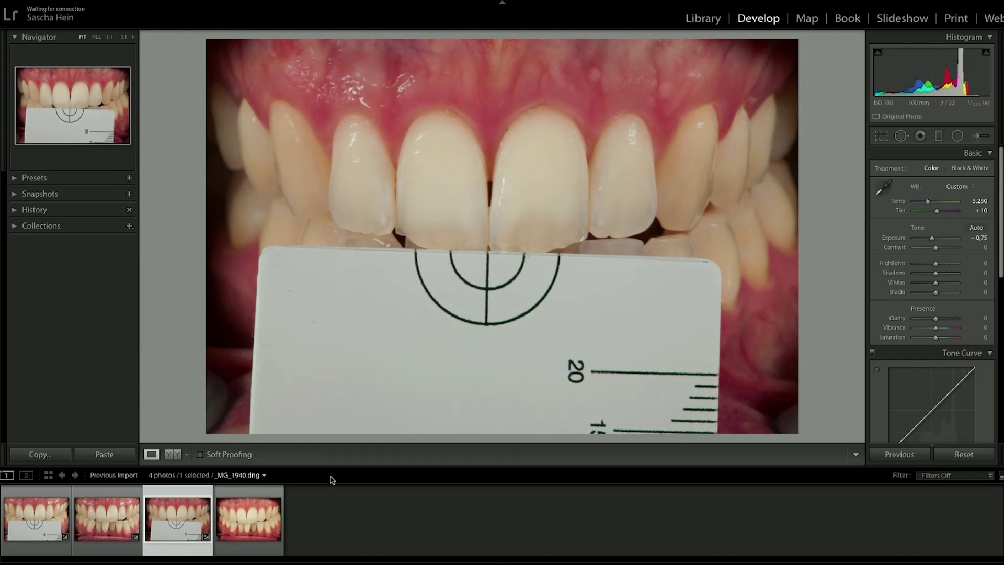
Sync its white balance and exposure to _MG_1941, then view the fourth photo
key("shift")
left_click(269, 550, "shift")
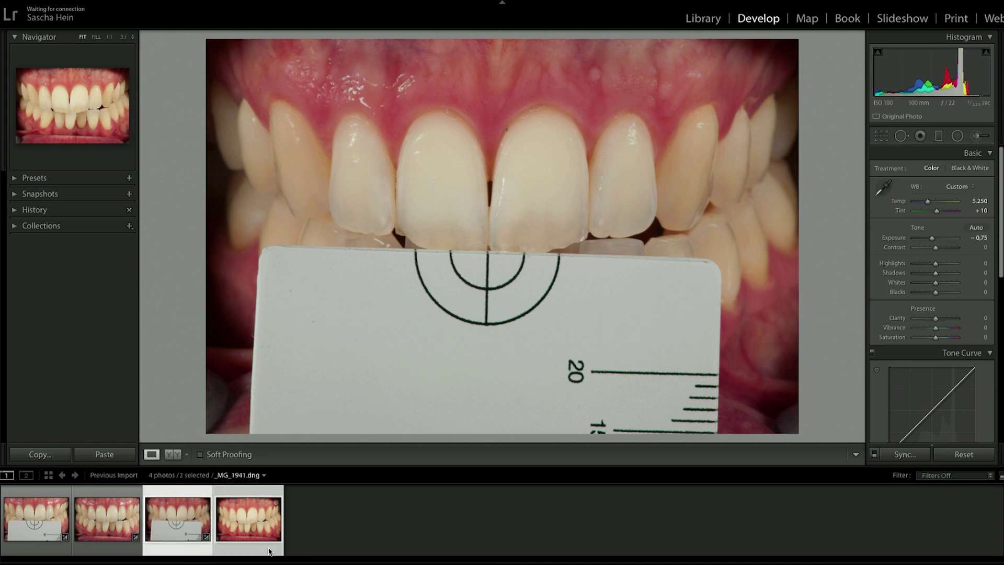
left_click(899, 456)
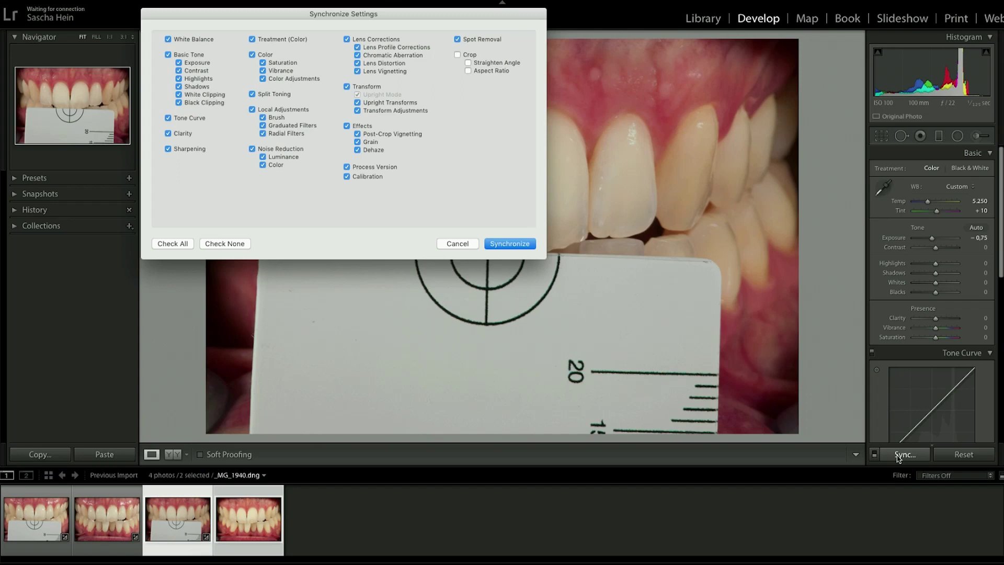
left_click(506, 244)
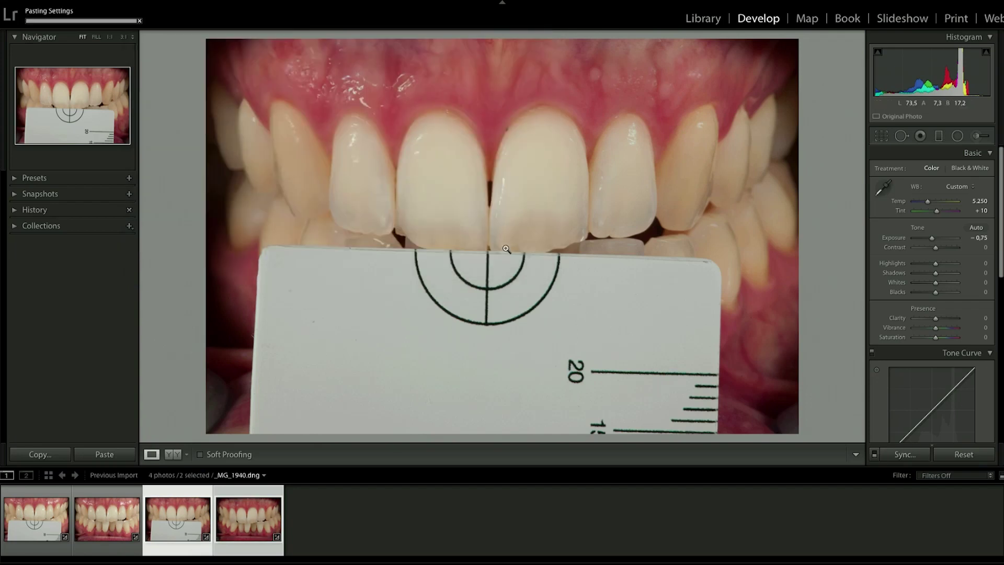
left_click(195, 498)
left_click(244, 499)
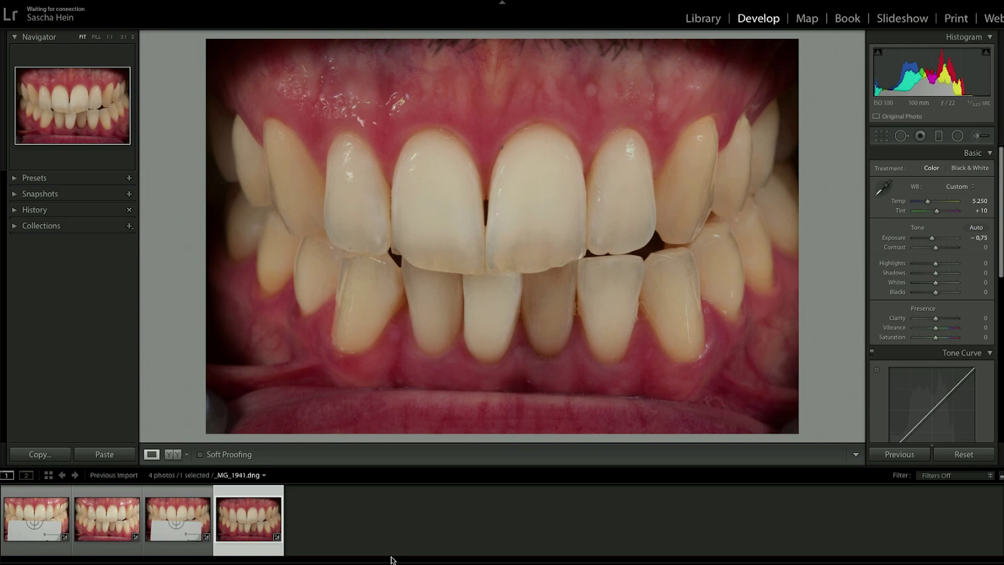
Step through the corrected photos in the filmstrip, ending back on _MG_1940.dng
left_click(171, 554)
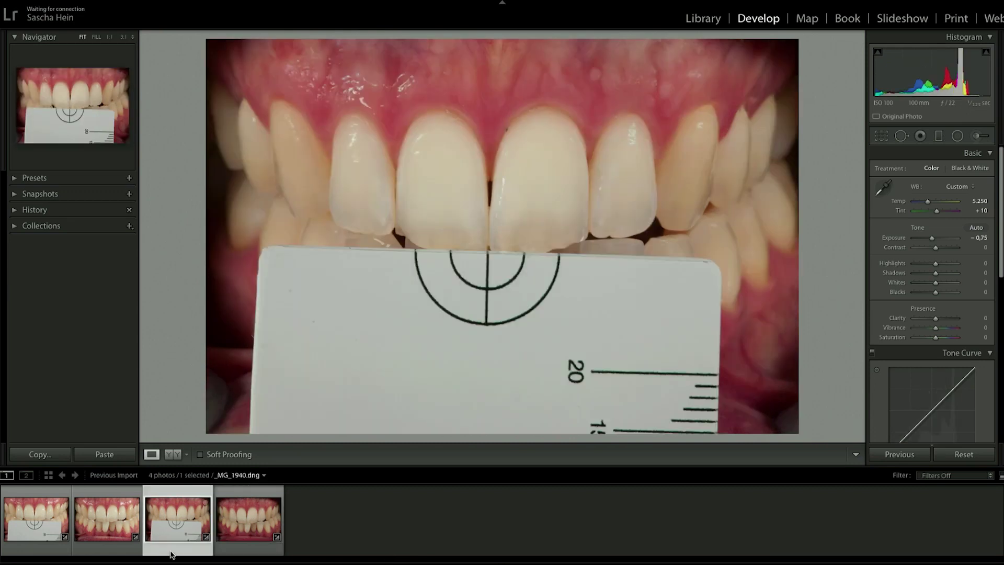
key("Left")
key("Left")
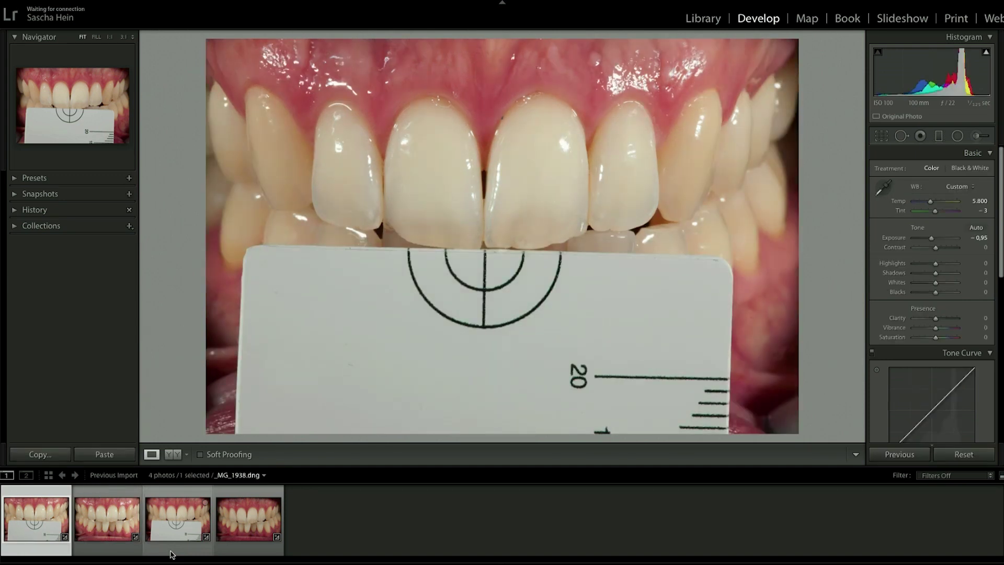
key("Right")
key("Right")
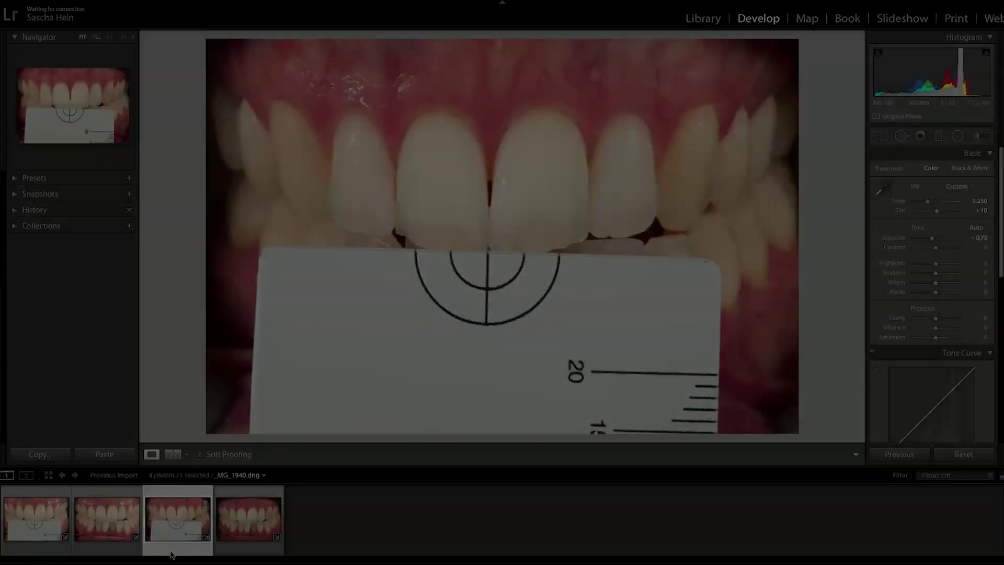